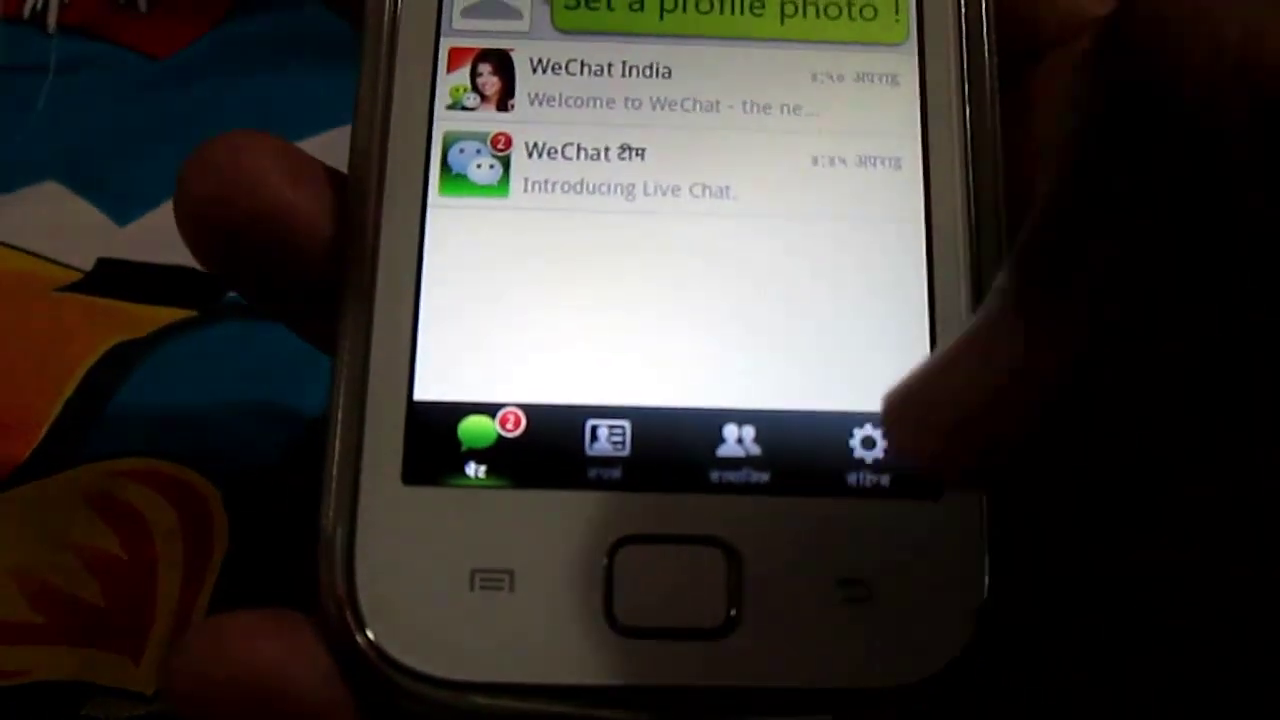
Select English under Settings > General > Language and save, returning the chats screen to English.
{"action": "left_click", "coordinate": [852, 445]}
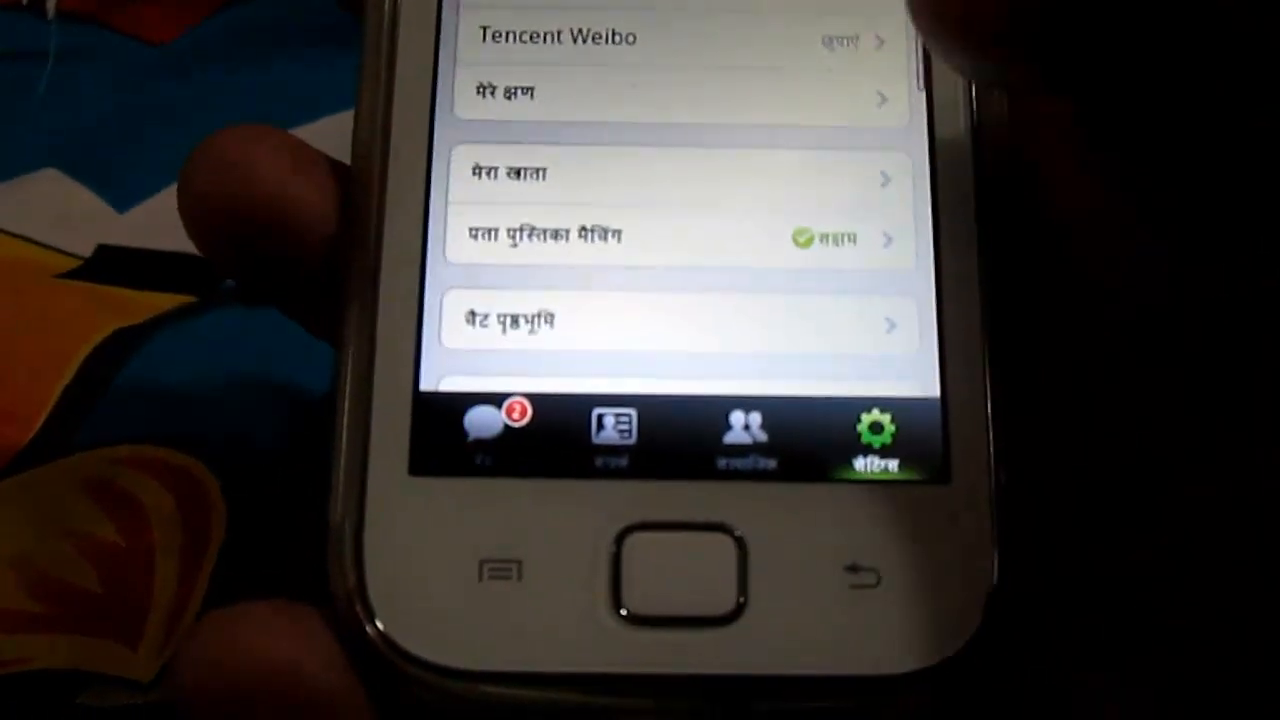
{"action": "scroll", "coordinate": [680, 250], "scroll_direction": "down", "scroll_amount": 2}
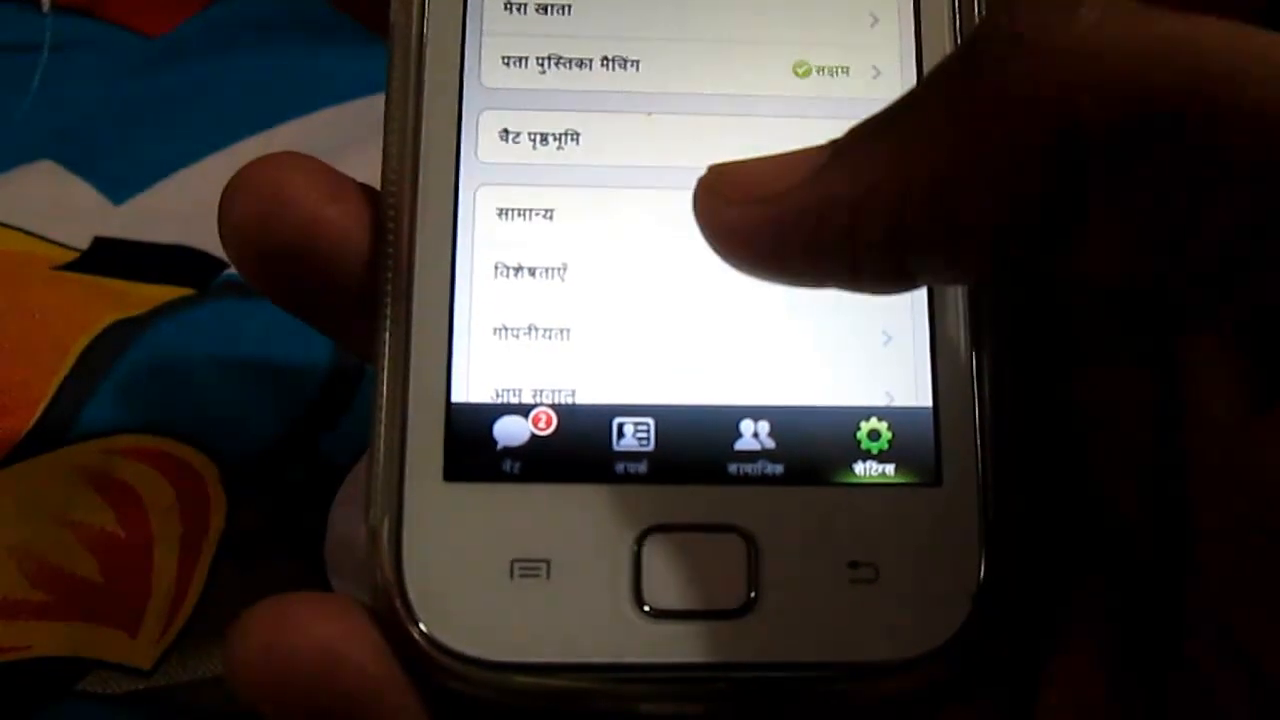
{"action": "left_click", "coordinate": [690, 243]}
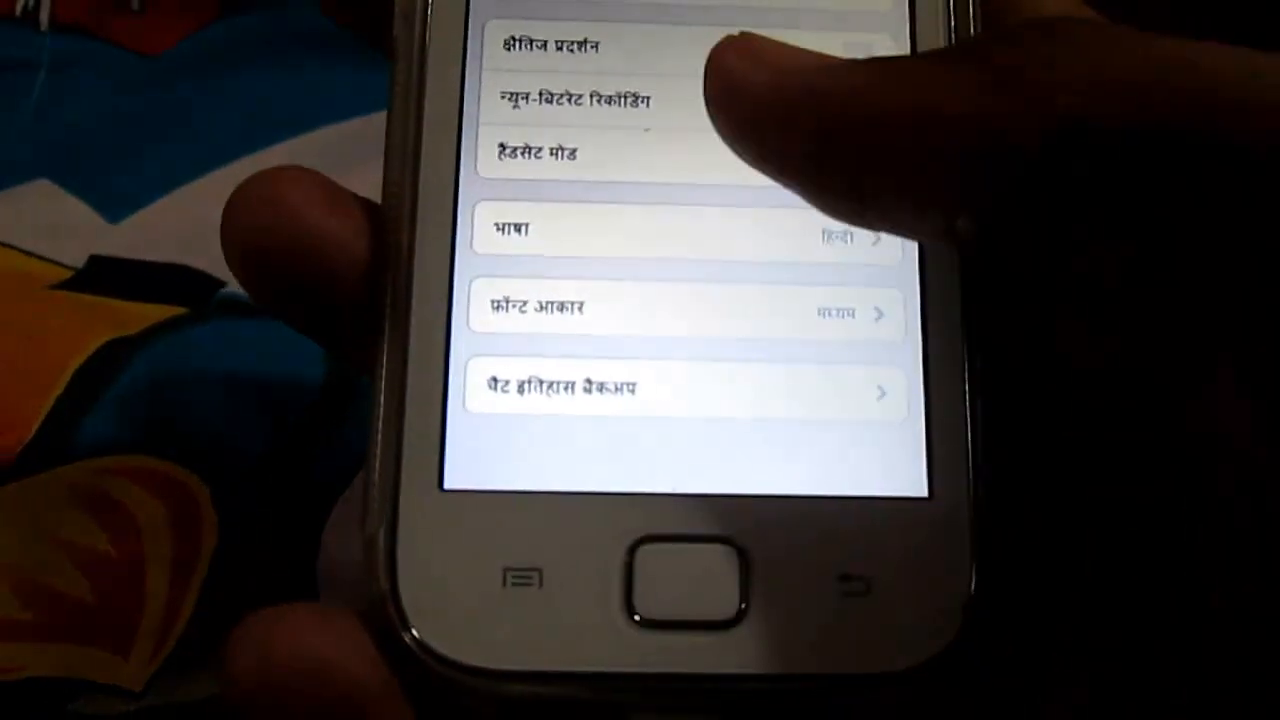
{"action": "left_click", "coordinate": [760, 228]}
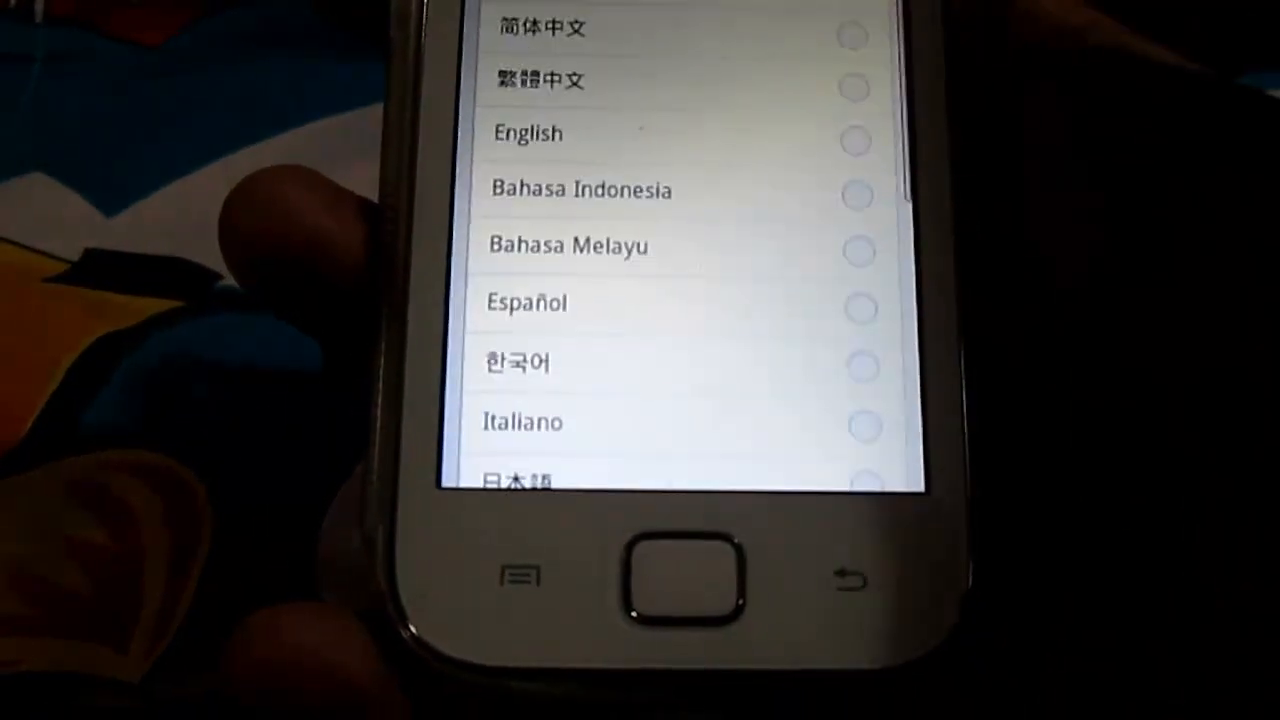
{"action": "left_click", "coordinate": [680, 141]}
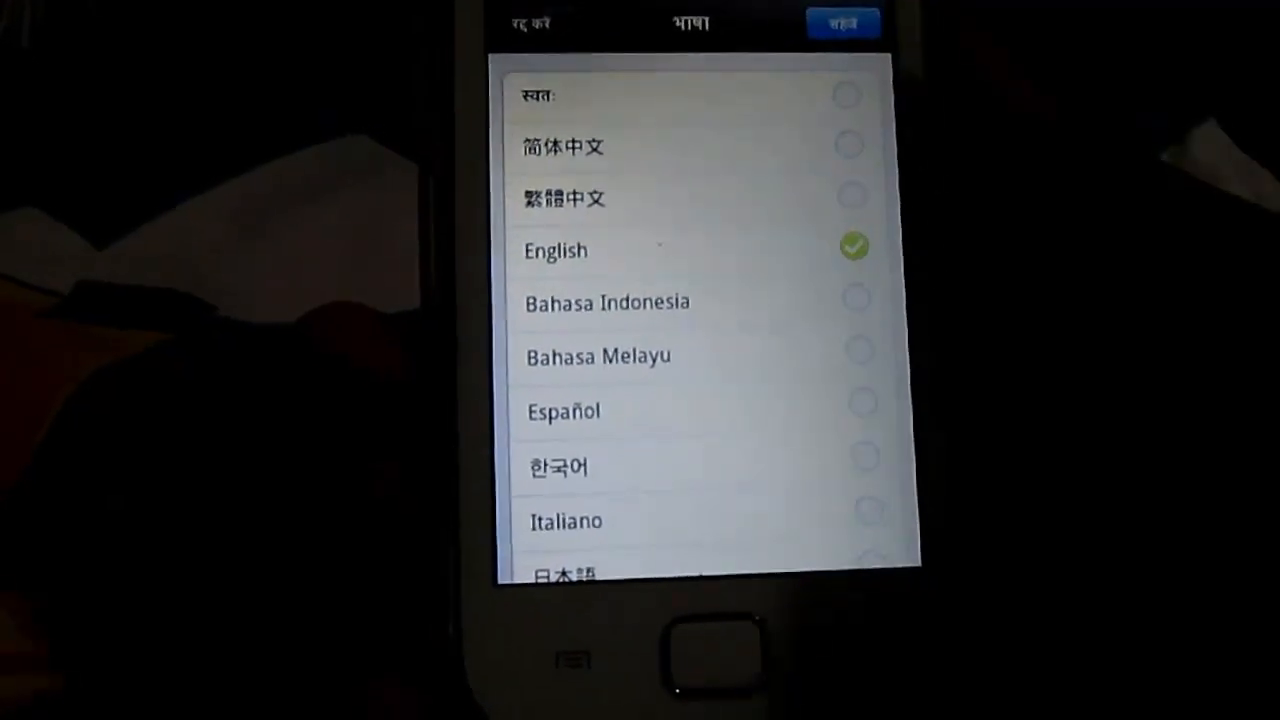
{"action": "left_click", "coordinate": [845, 20]}
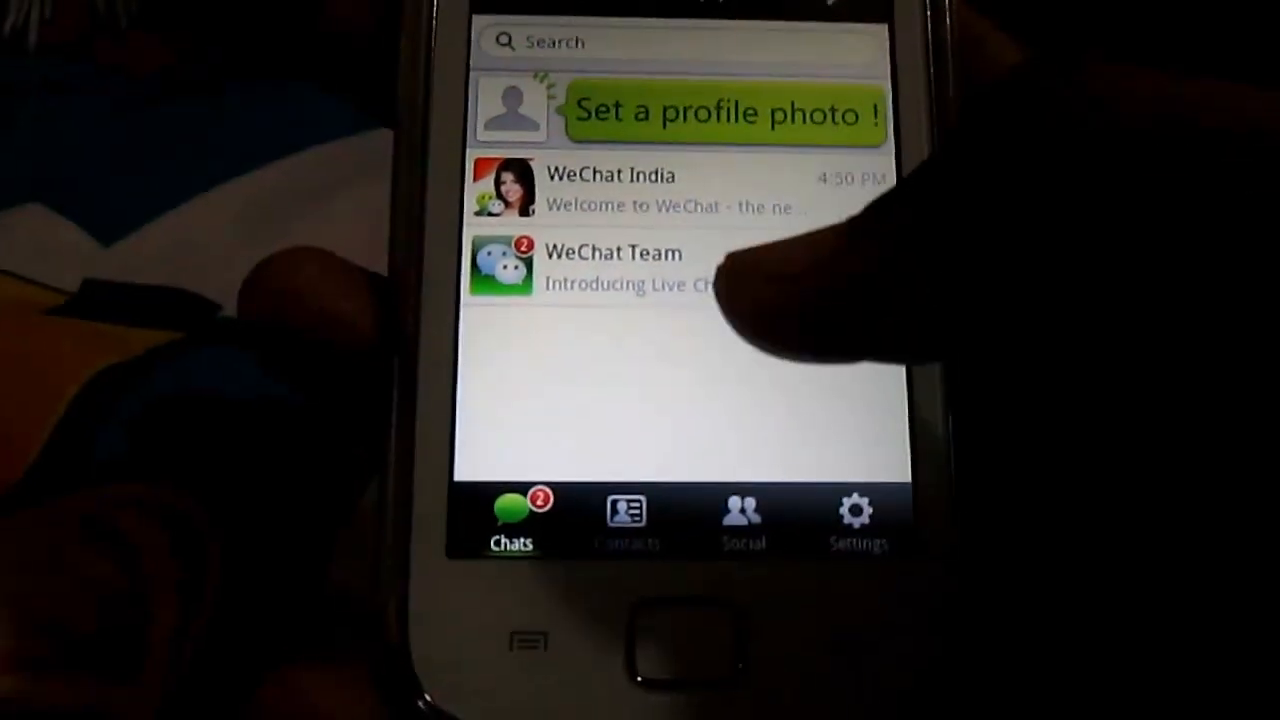